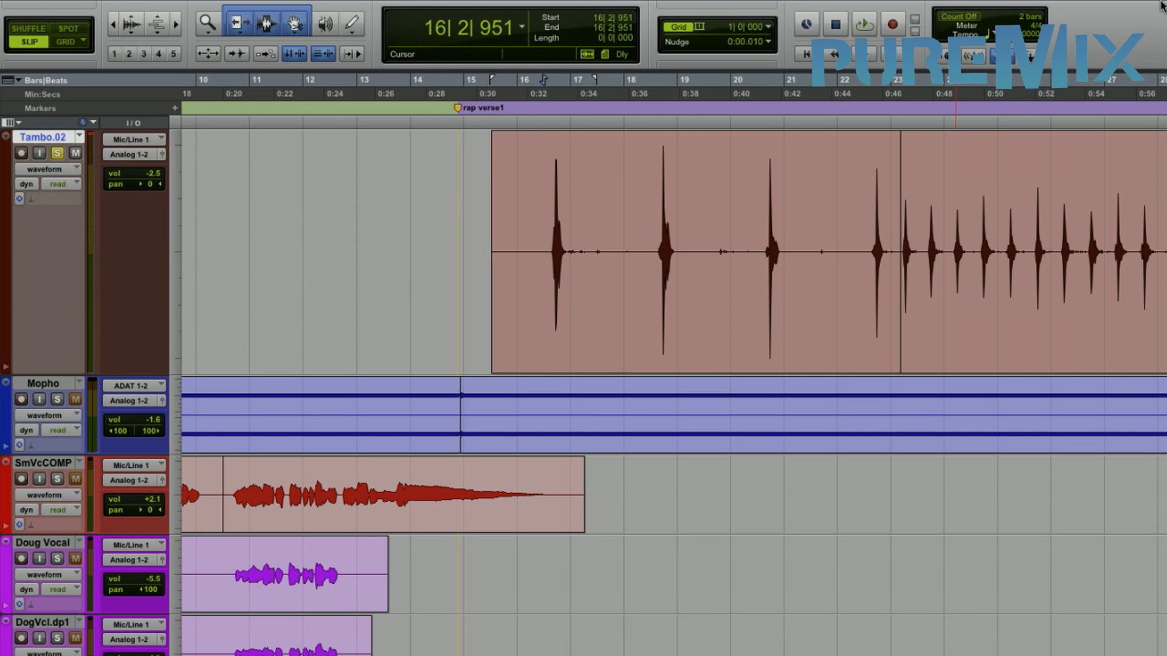
Step: Play back the session, then manually delete the silent lead-in and a gap between hits
{"action": "key", "text": "space"}
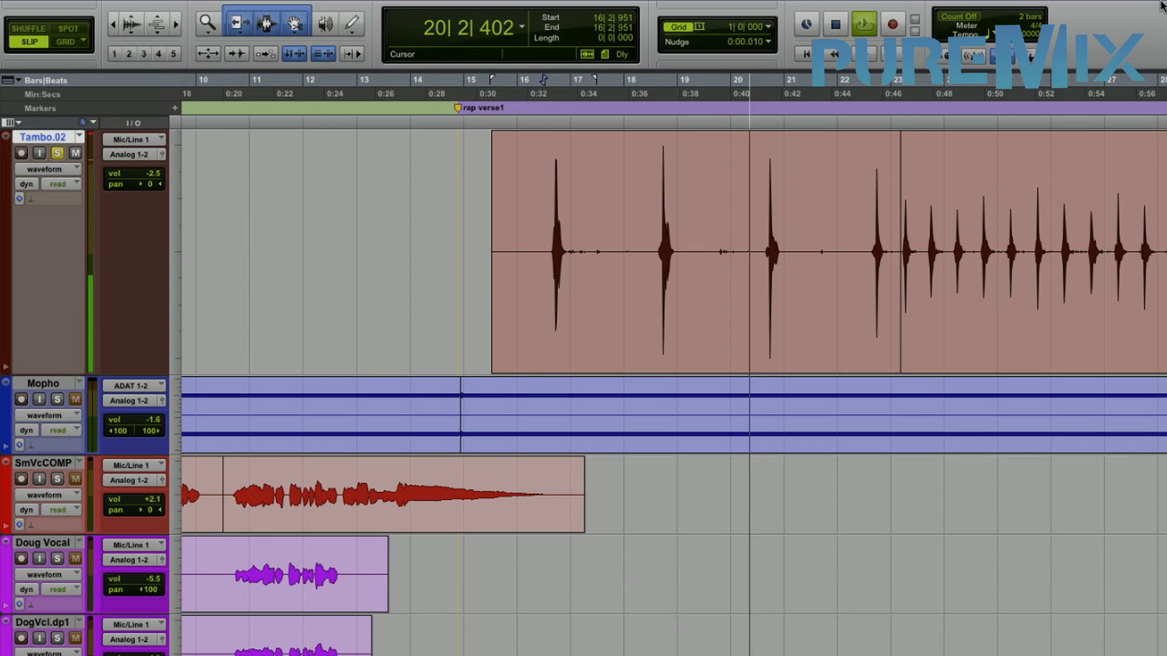
{"action": "key", "text": "space"}
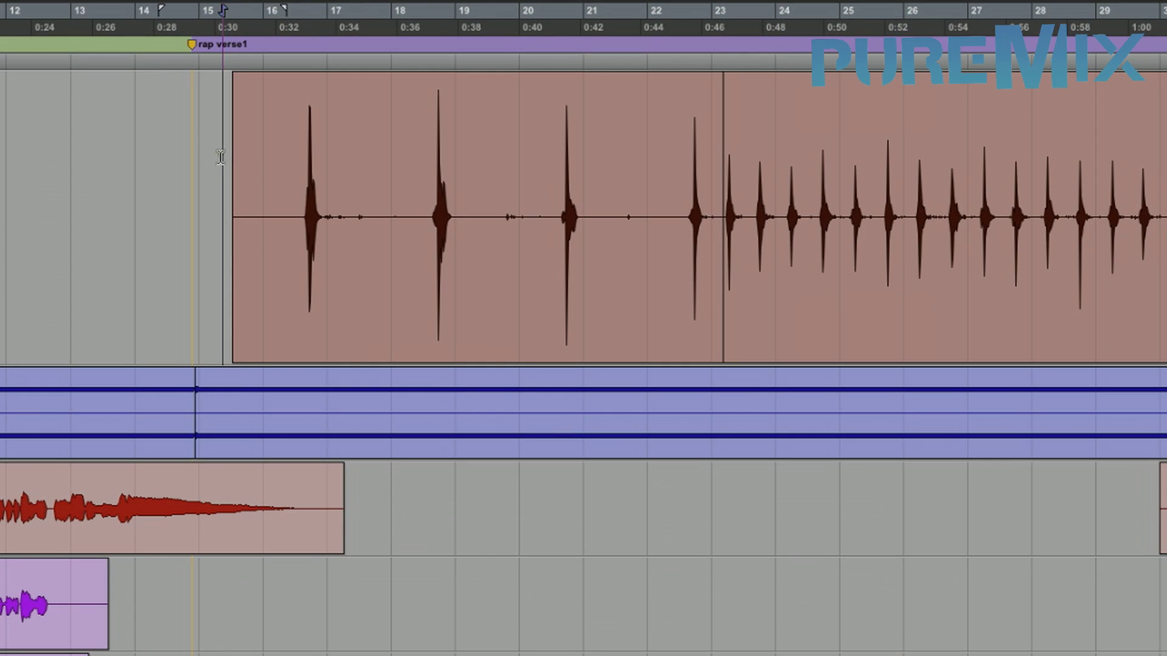
{"action": "left_click_drag", "start_coordinate": [480, 201], "coordinate": [519, 200]}
{"action": "left_click_drag", "start_coordinate": [266, 154], "coordinate": [670, 175]}
{"action": "key", "text": "Delete"}
{"action": "key", "text": "Delete"}
{"action": "key", "text": "Delete"}
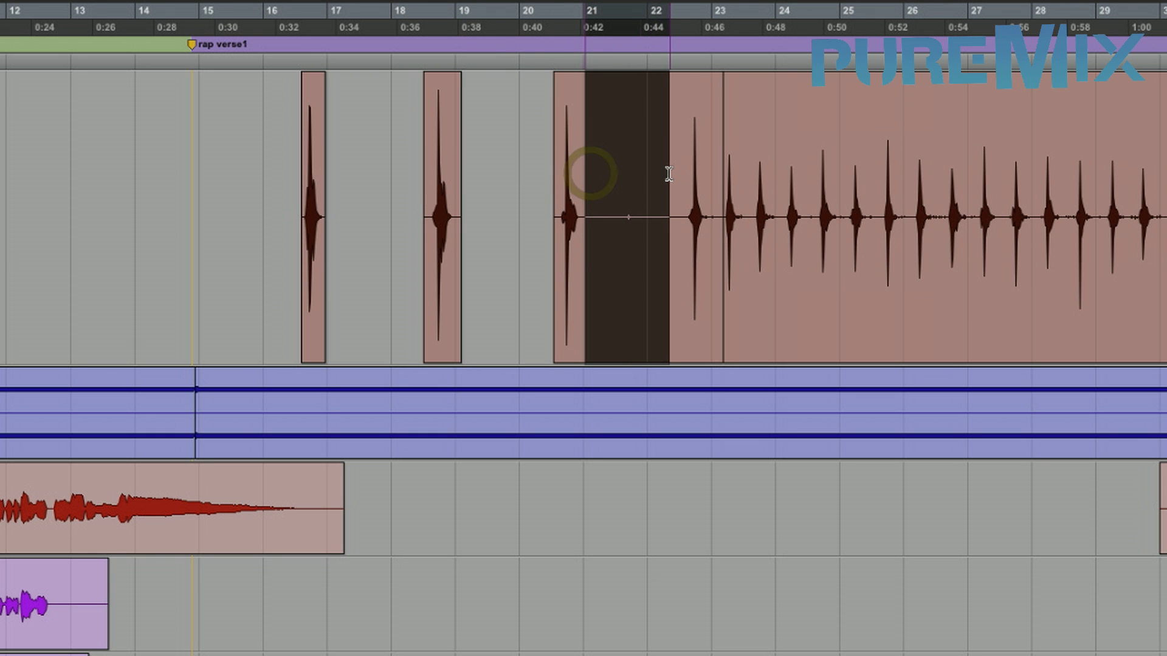
{"action": "key", "text": "Delete"}
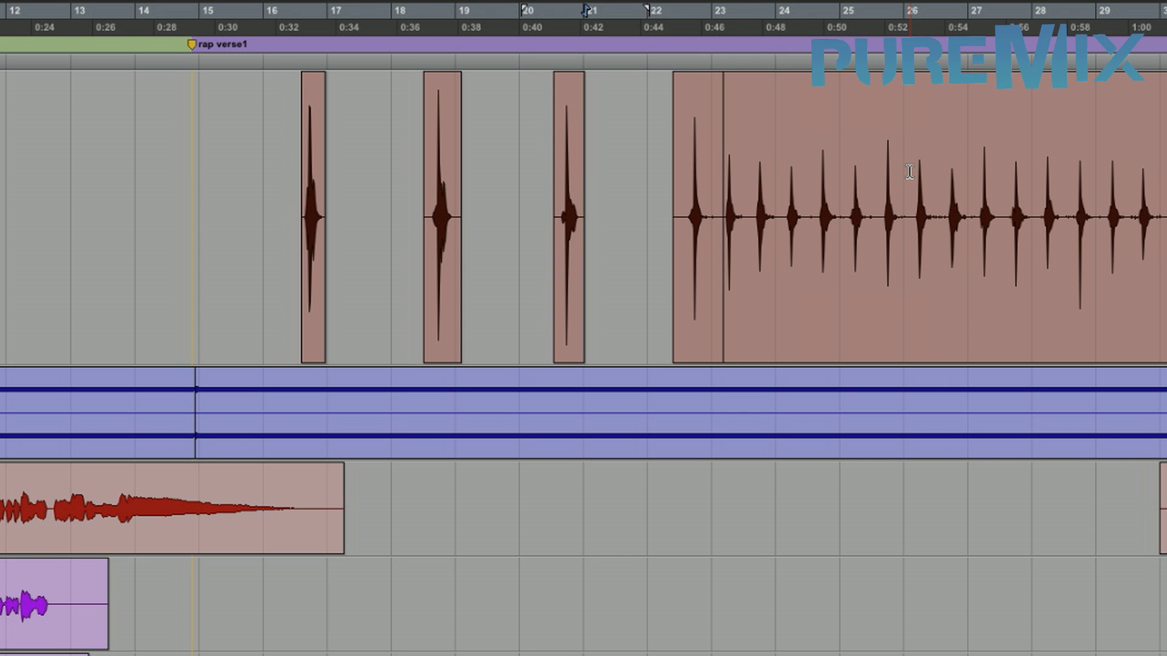
Step: Undo the manual cuts to restore the full tambourine clip
{"action": "key", "text": "shift+Tab"}
{"action": "key", "text": "alt+shift+3"}
{"action": "key", "text": "shift+Tab"}
{"action": "key", "text": "alt+shift+3"}
{"action": "key", "text": "shift+Tab"}
{"action": "key", "text": "alt+shift+3"}
{"action": "key", "text": "shift+Tab"}
{"action": "key", "text": "alt+shift+3"}
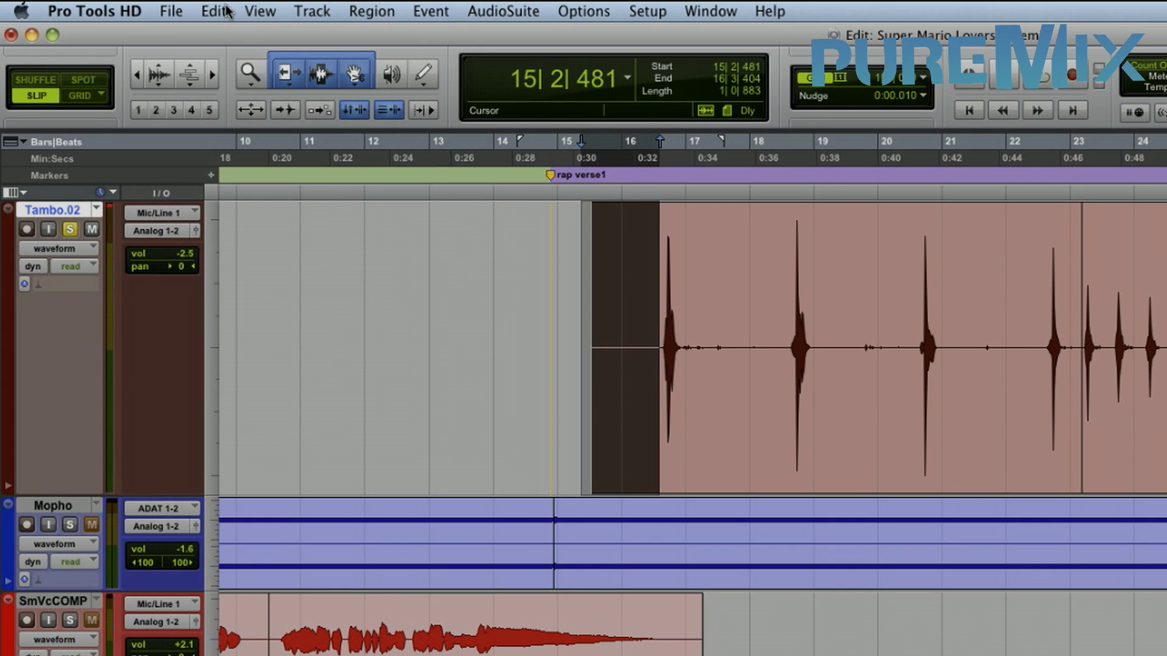
Step: Bring up Strip Silence and select the tambourine region to preview boxes at -47 dB
{"action": "left_click", "coordinate": [214, 11]}
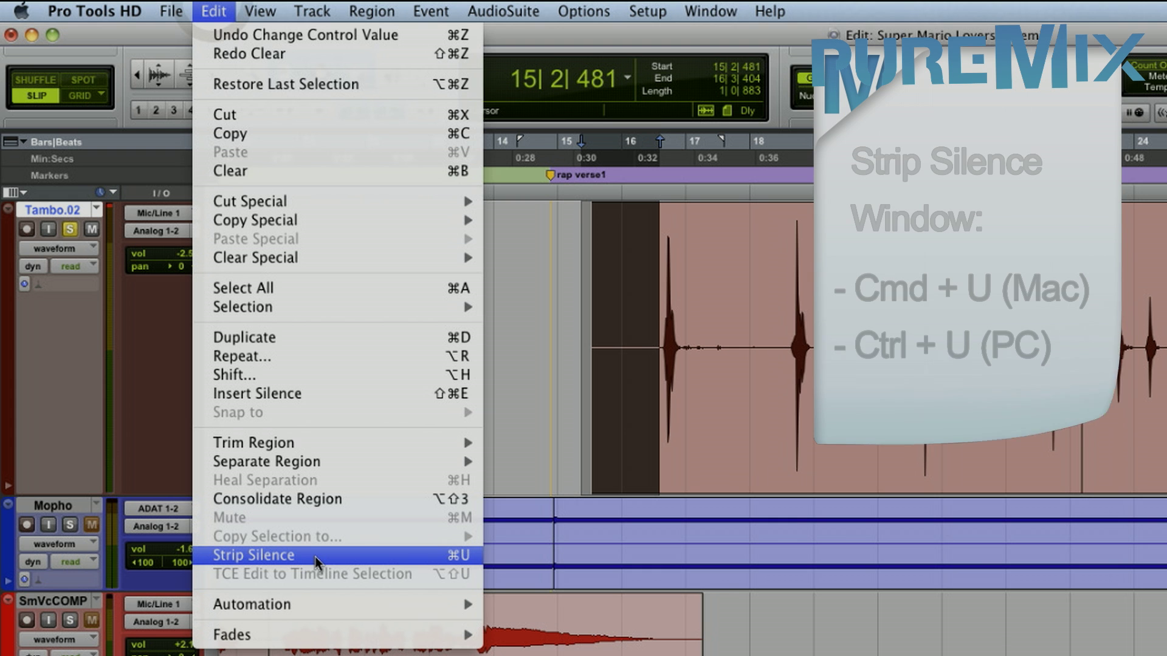
{"action": "left_click", "coordinate": [315, 557]}
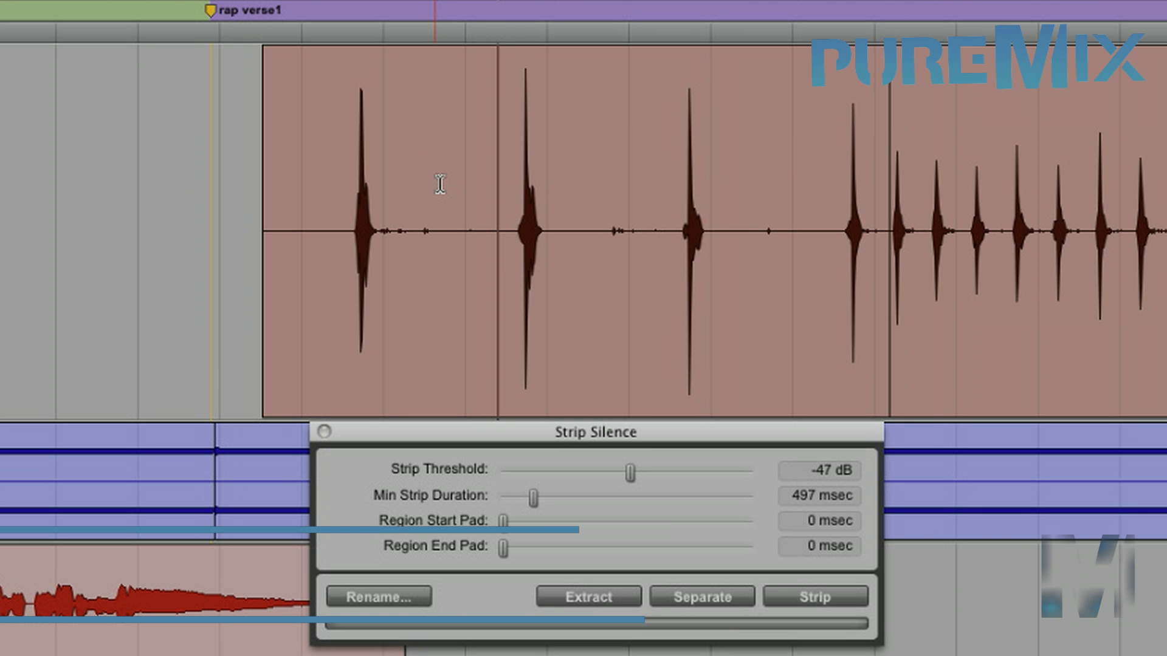
{"action": "left_click", "coordinate": [497, 234]}
{"action": "left_click", "coordinate": [586, 392]}
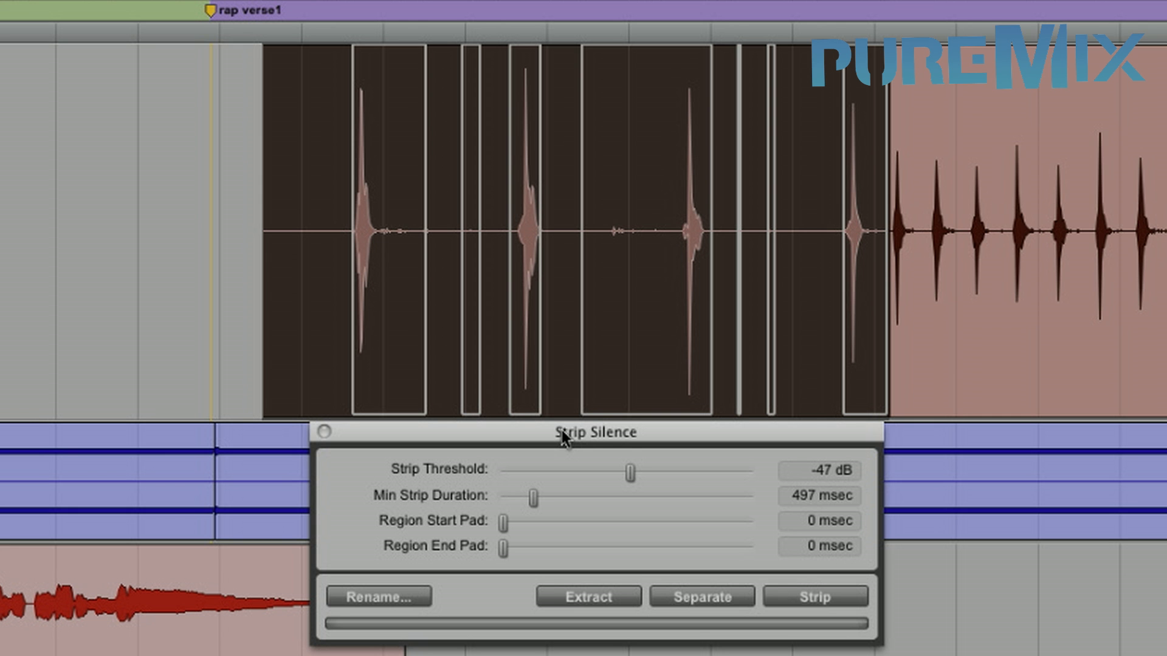
{"action": "scroll", "coordinate": [504, 350], "scroll_direction": "right", "scroll_amount": 1}
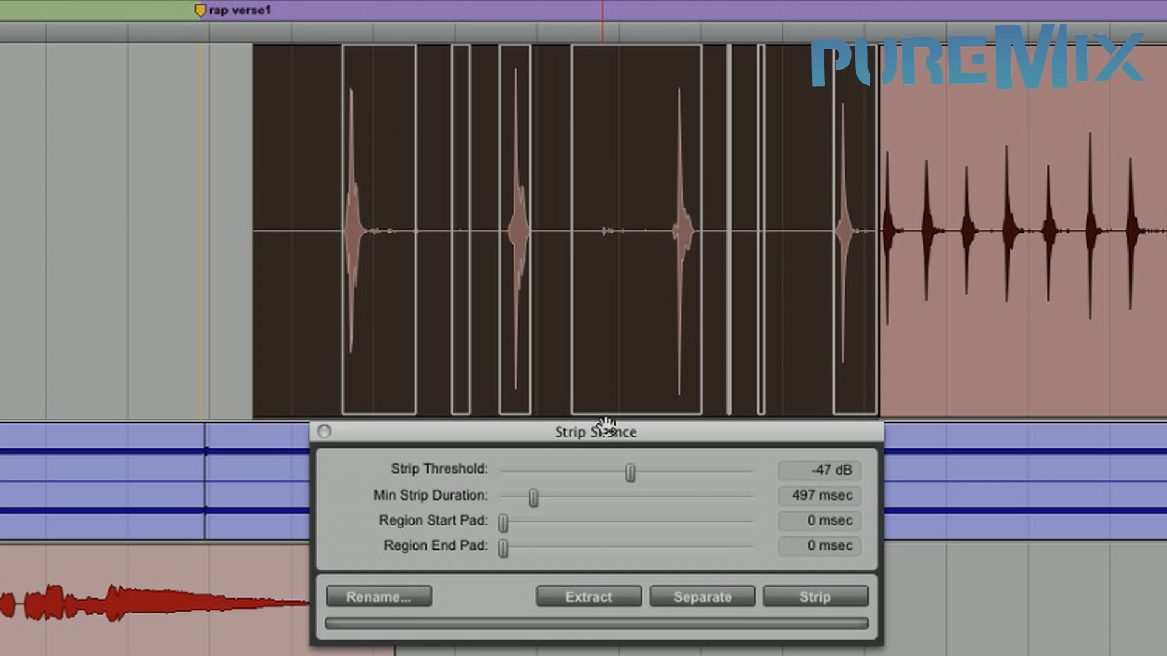
Step: Set Strip Silence to a -31 dB threshold, 114 msec start pad and 306 msec end pad
{"action": "left_click_drag", "start_coordinate": [629, 472], "coordinate": [670, 473]}
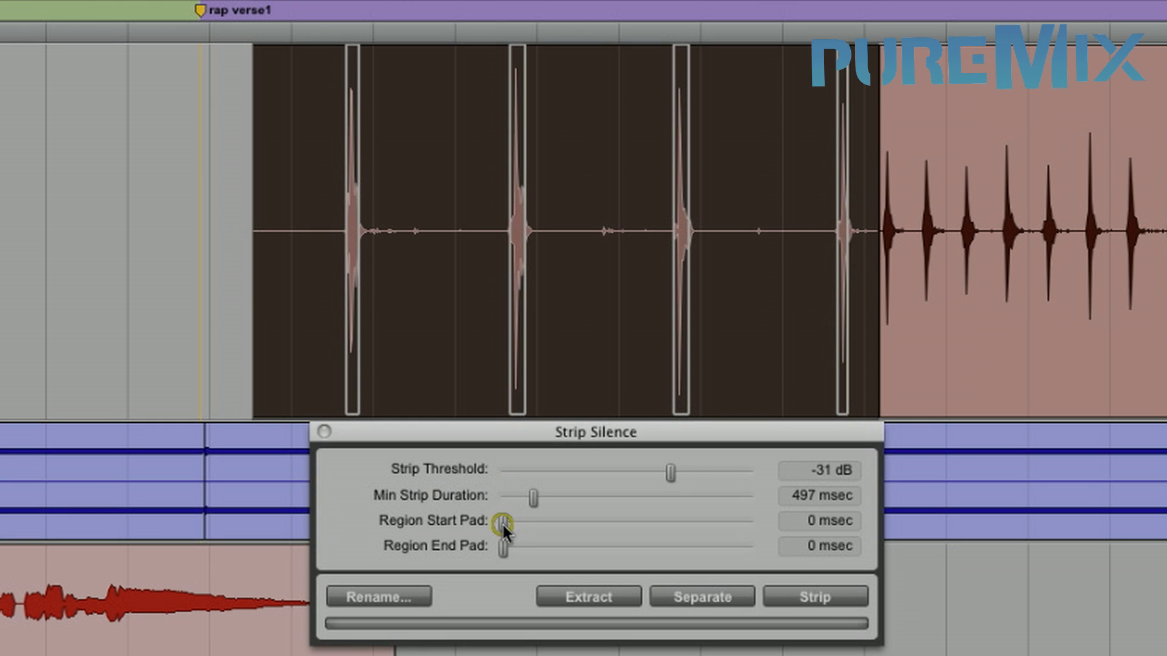
{"action": "left_click_drag", "start_coordinate": [502, 522], "coordinate": [509, 524]}
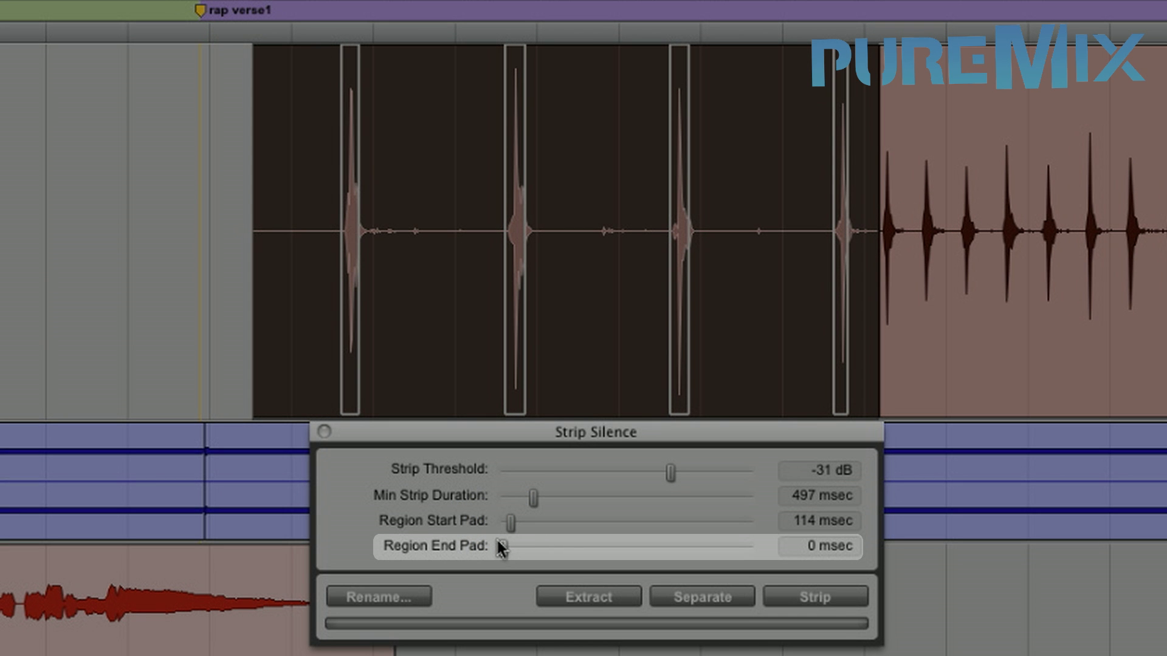
{"action": "left_click_drag", "start_coordinate": [502, 547], "coordinate": [520, 540]}
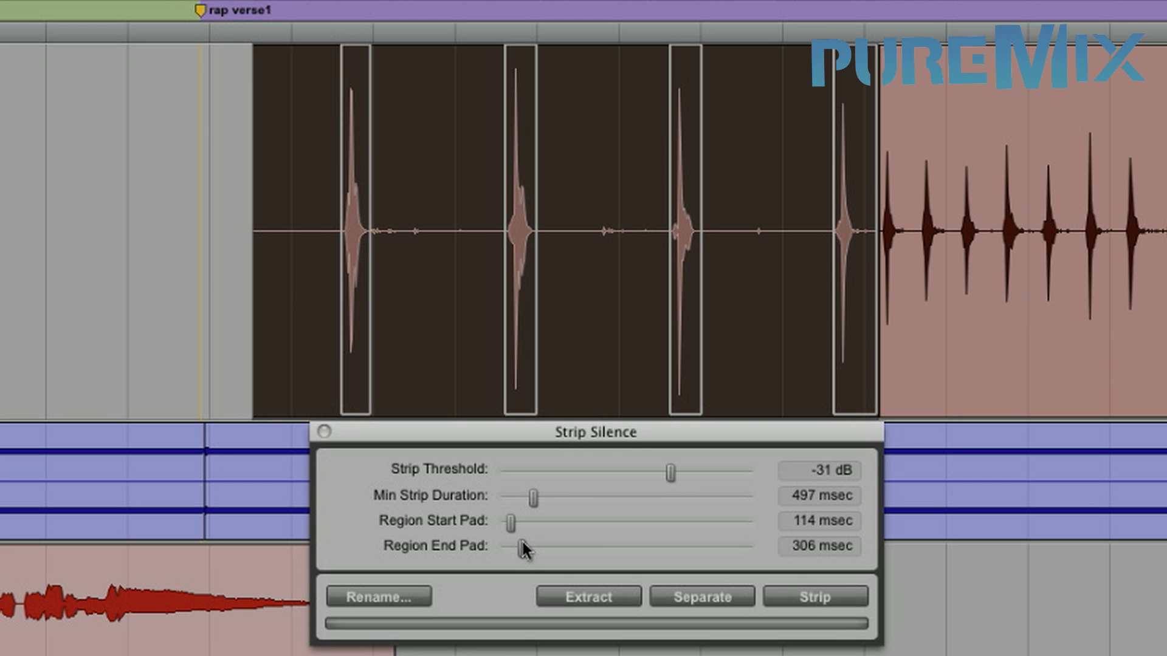
Step: Try Extract and undo it, then Separate the clip at the silences
{"action": "left_click", "coordinate": [586, 597]}
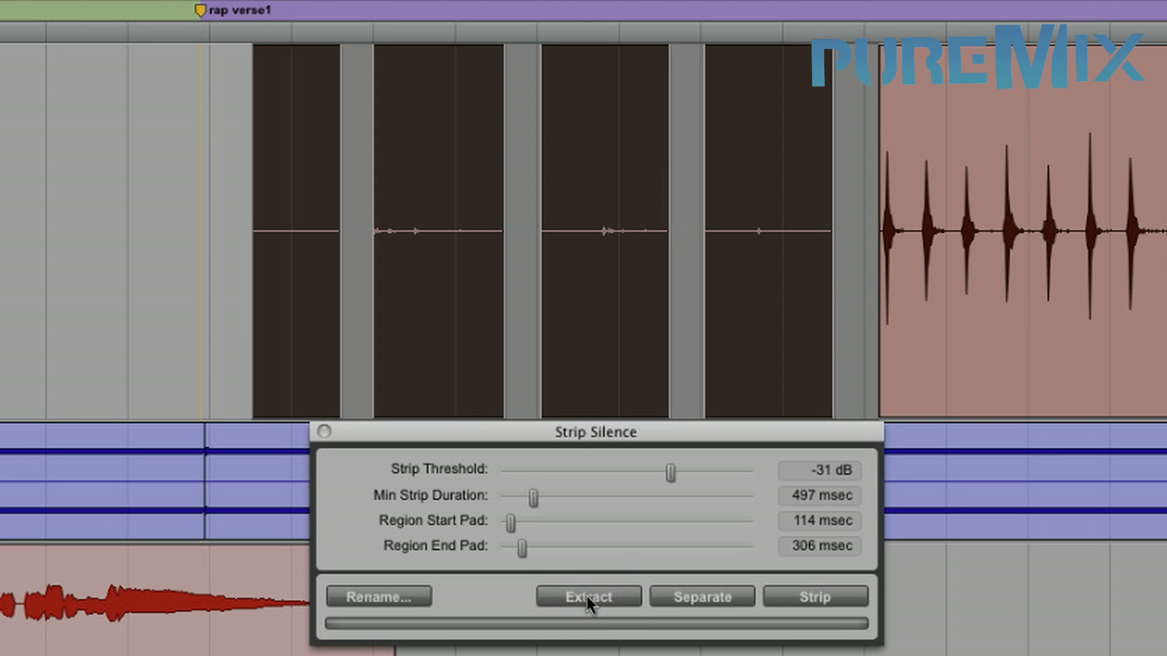
{"action": "key", "text": "super+z"}
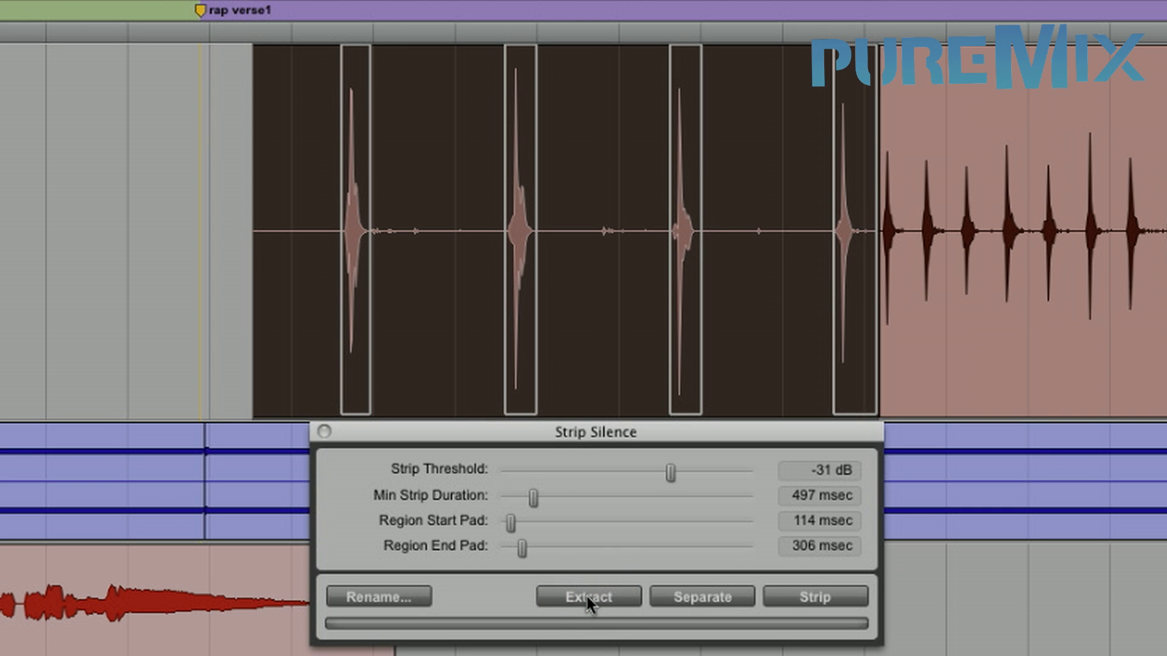
{"action": "left_click", "coordinate": [672, 598]}
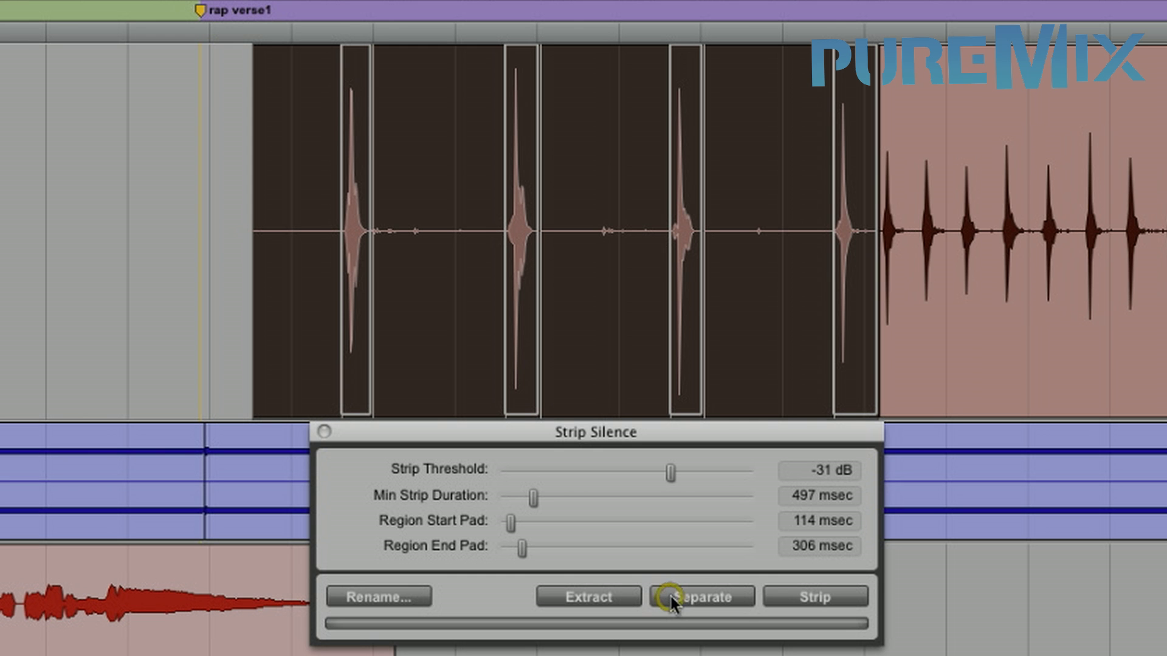
Step: Delete two silent regions, undo both, then Strip the silence between the first four hits
{"action": "left_click", "coordinate": [448, 137]}
{"action": "left_click", "coordinate": [469, 314]}
{"action": "key", "text": "Delete"}
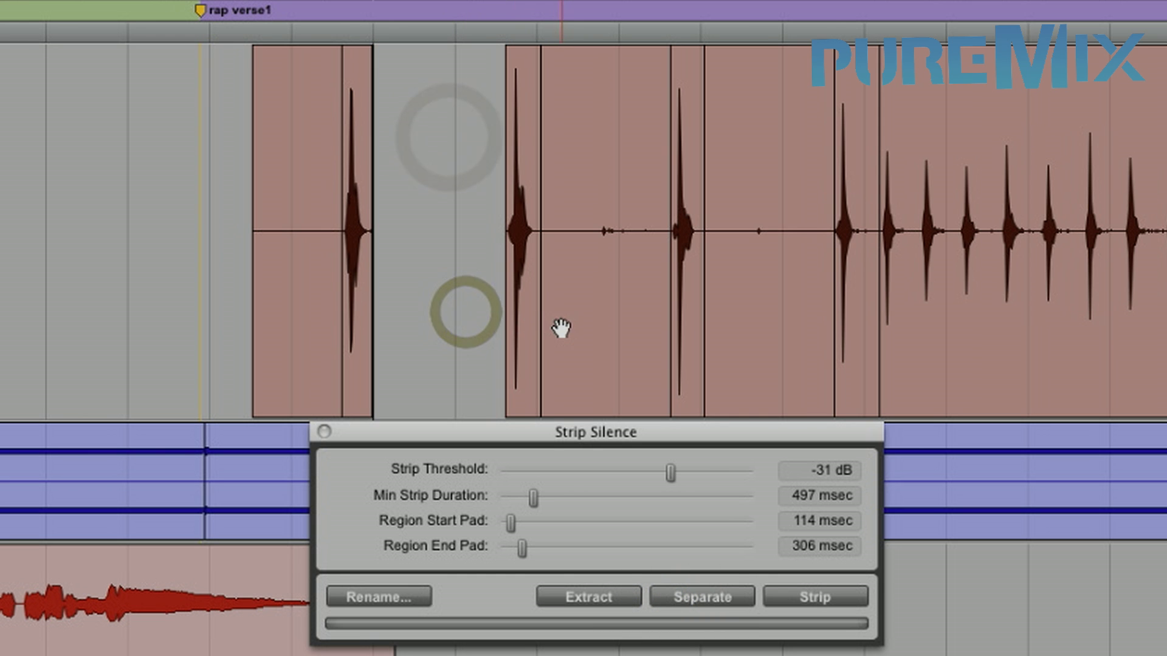
{"action": "left_click", "coordinate": [560, 320]}
{"action": "key", "text": "Delete"}
{"action": "key", "text": "super+z"}
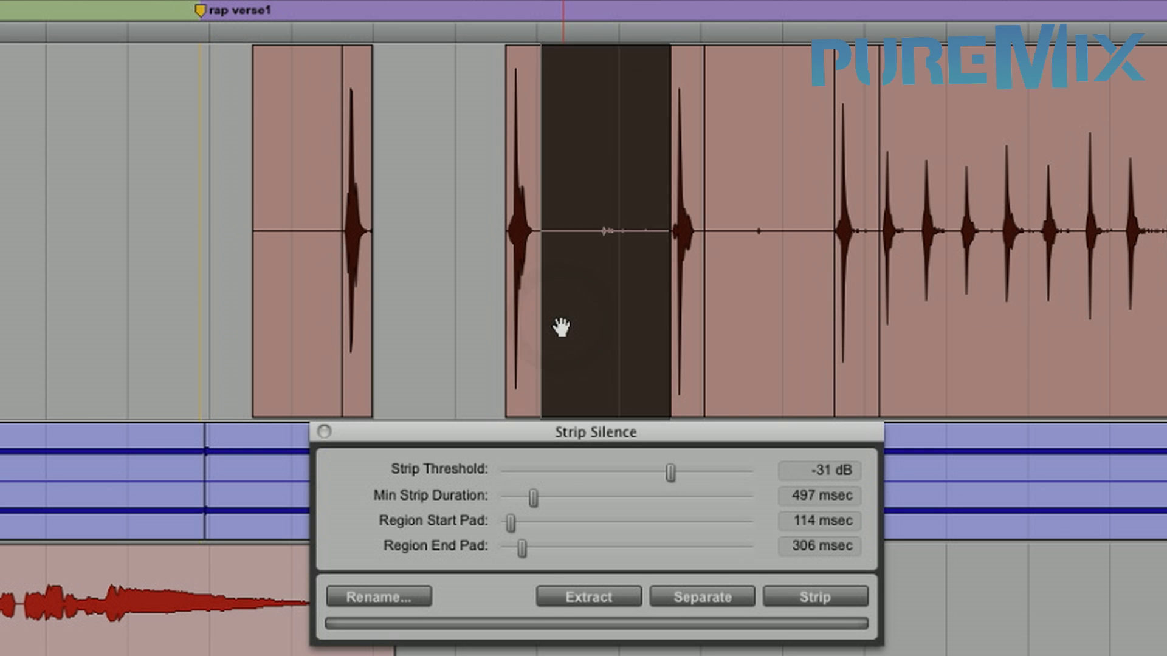
{"action": "key", "text": "super+z"}
{"action": "key", "text": "super+z"}
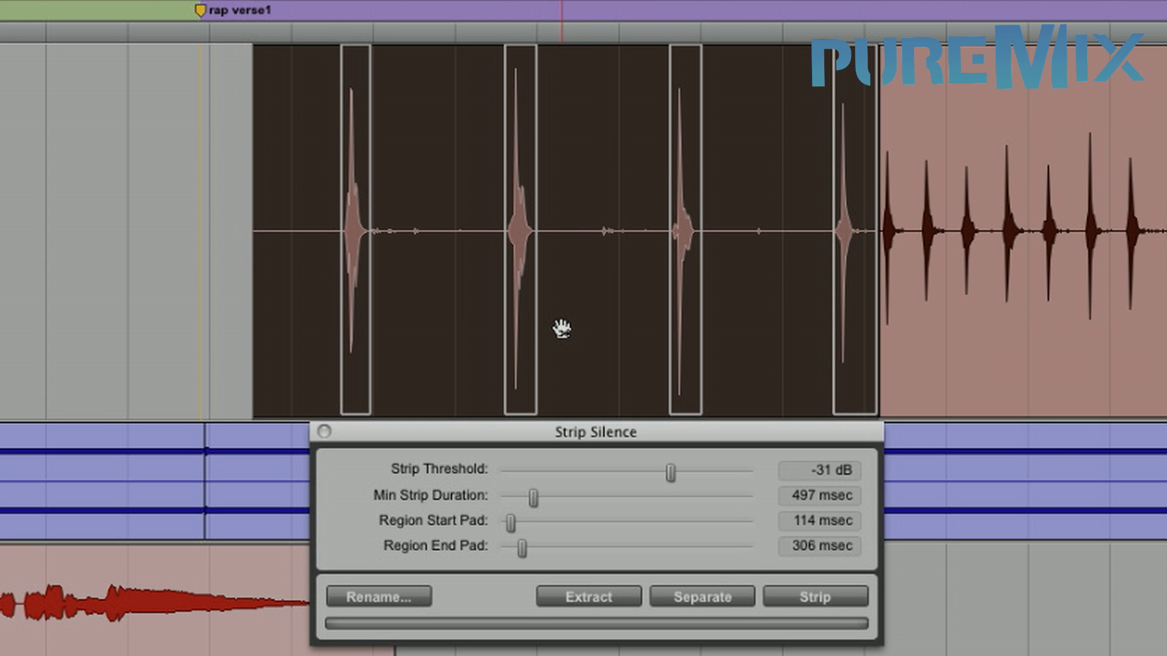
{"action": "left_click", "coordinate": [803, 596]}
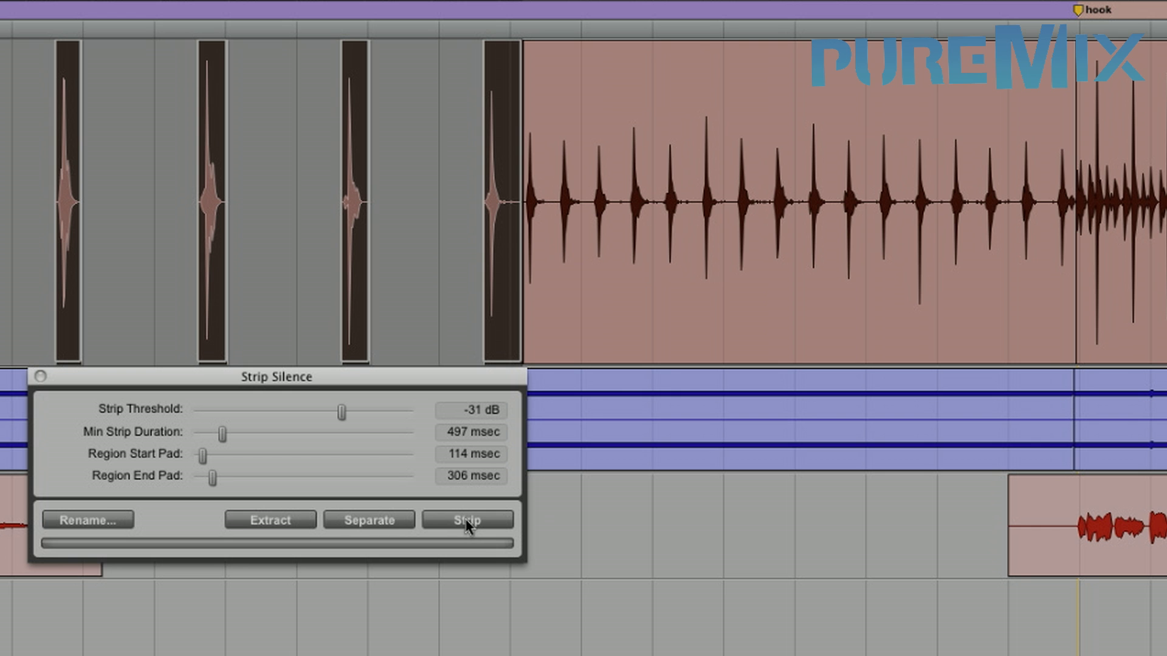
{"action": "left_click", "coordinate": [467, 522]}
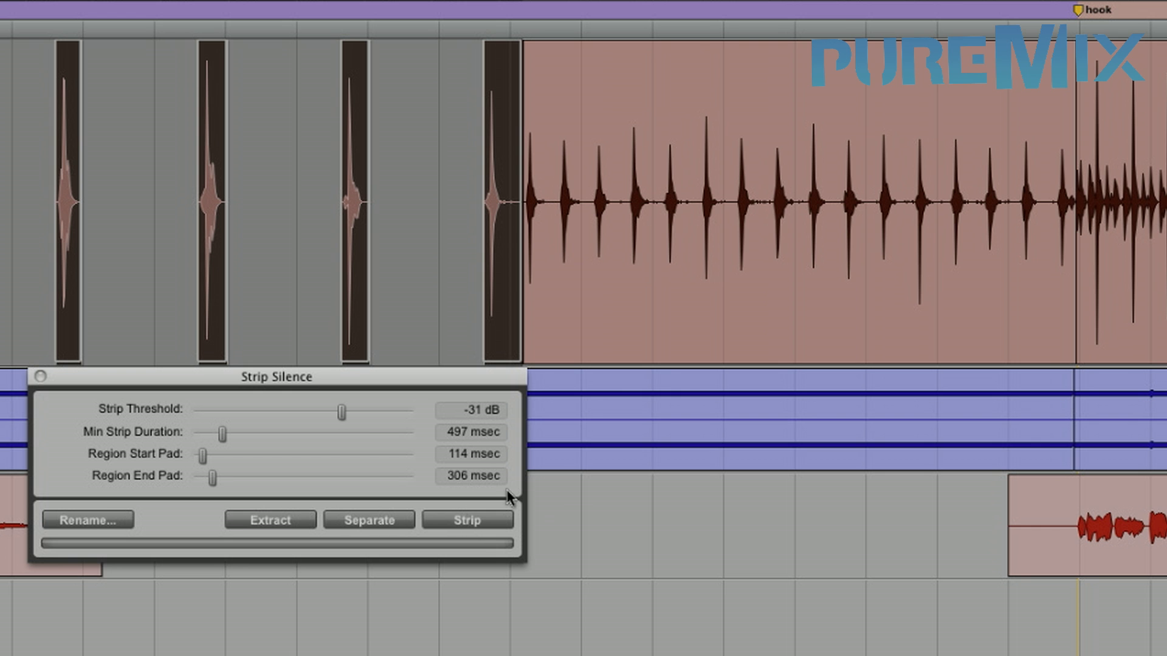
Step: Select the remaining tambourine clip, set Min Strip Duration to 0 msec and strip it
{"action": "left_click", "coordinate": [843, 274]}
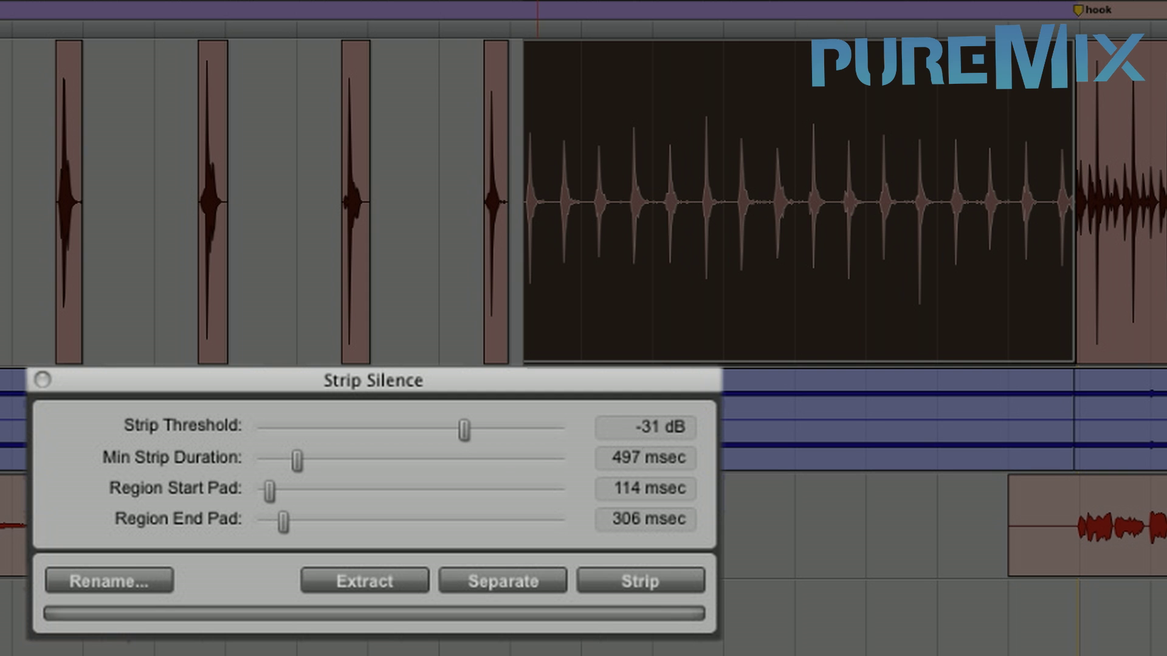
{"action": "left_click_drag", "start_coordinate": [293, 462], "coordinate": [189, 462]}
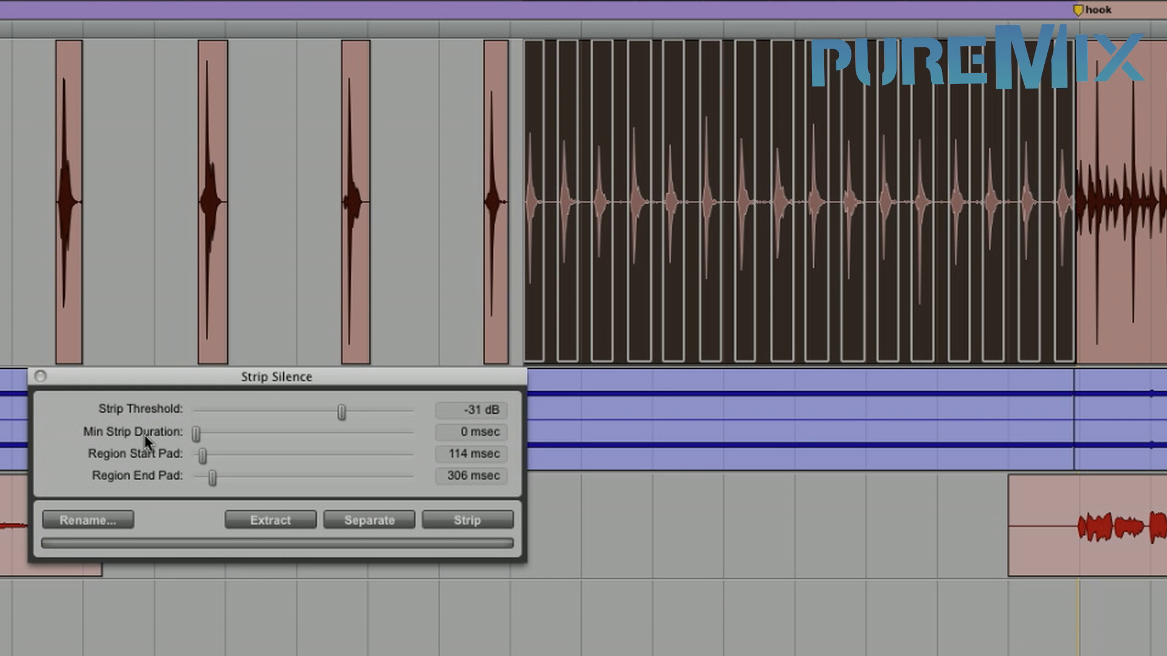
{"action": "left_click", "coordinate": [453, 524]}
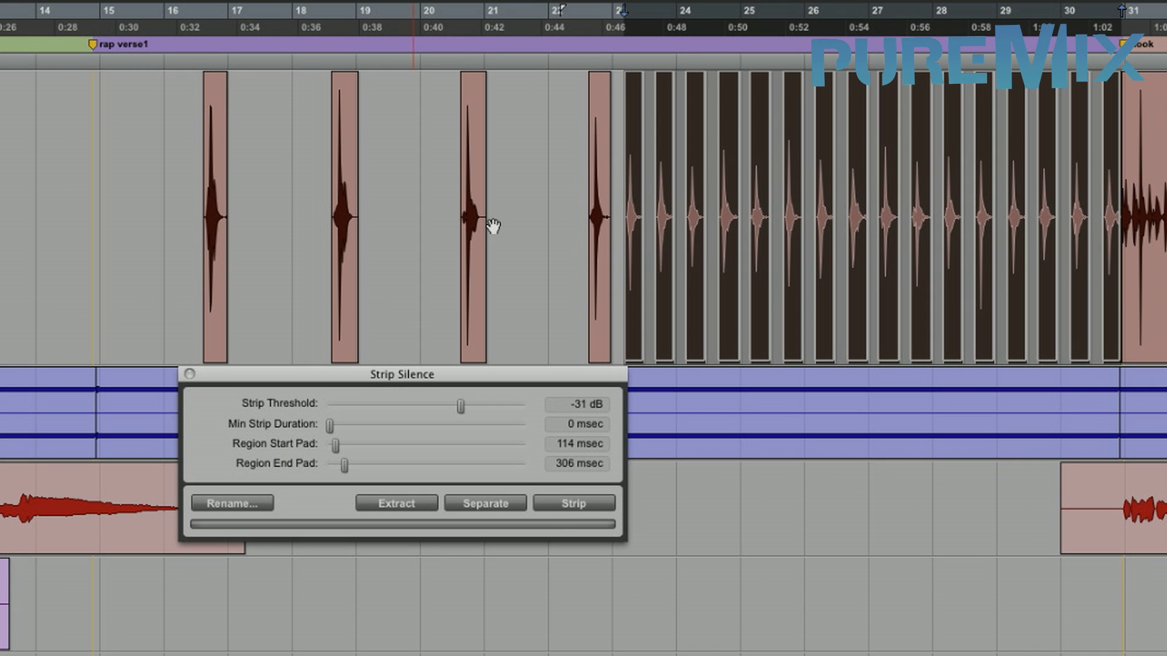
Step: Select all stripped tambourine regions and apply 10 msec centered, equal-gain batch fades
{"action": "left_click_drag", "start_coordinate": [515, 204], "coordinate": [169, 220]}
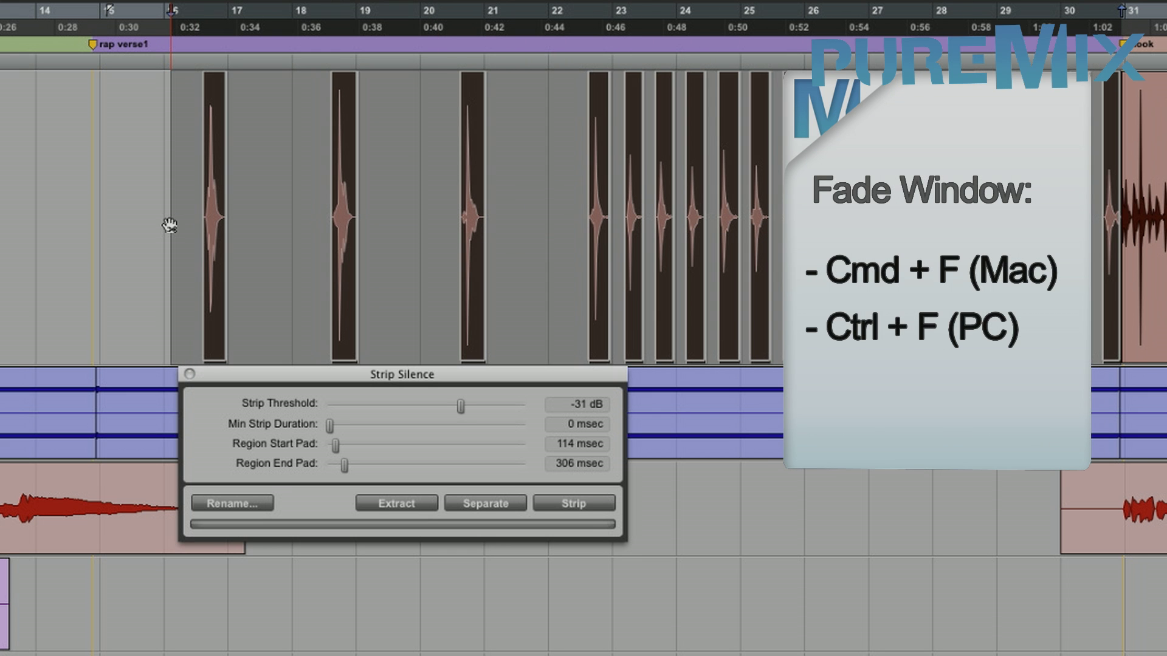
{"action": "key", "text": "super+f"}
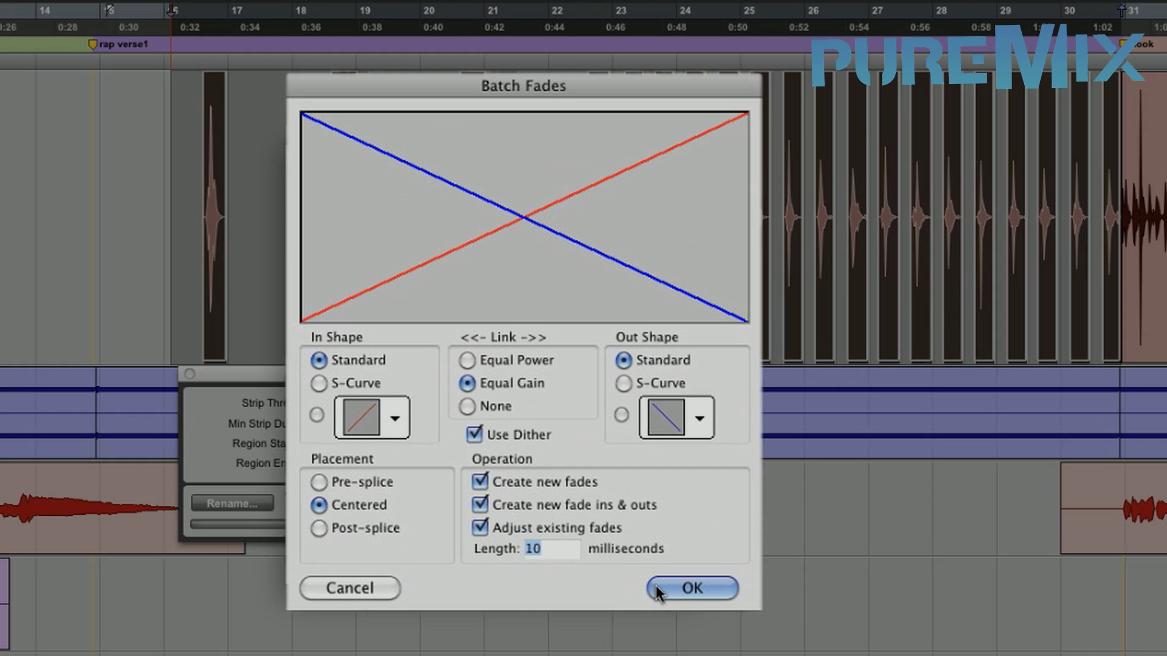
{"action": "left_click", "coordinate": [657, 592]}
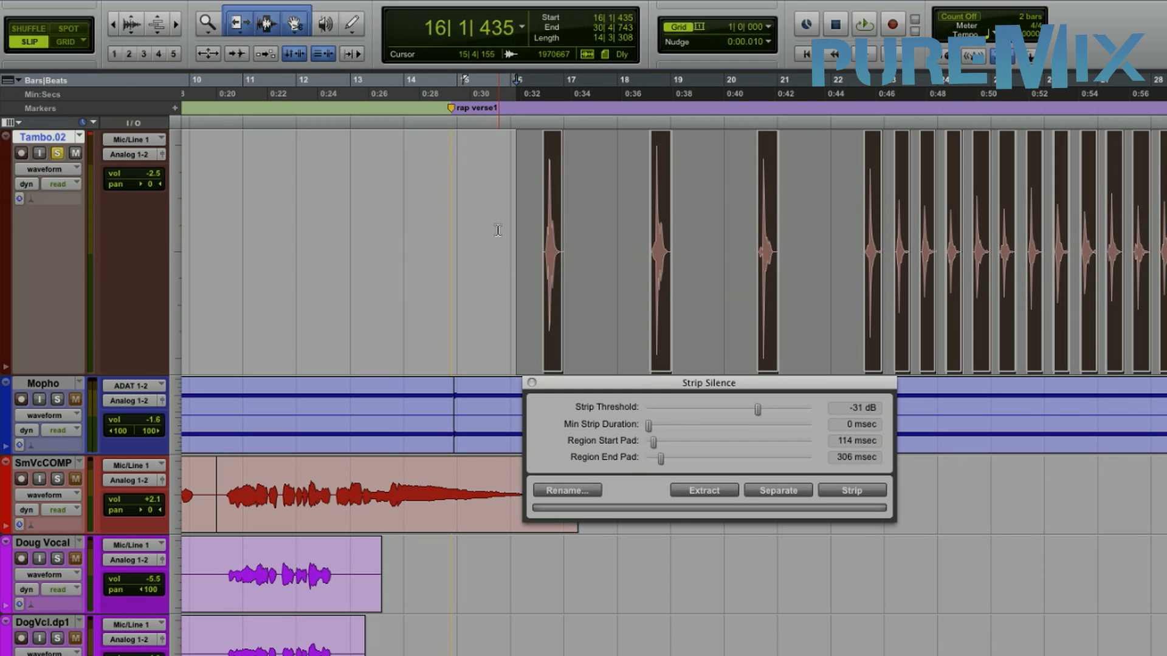
{"action": "left_click", "coordinate": [529, 188]}
{"action": "key", "text": "space"}
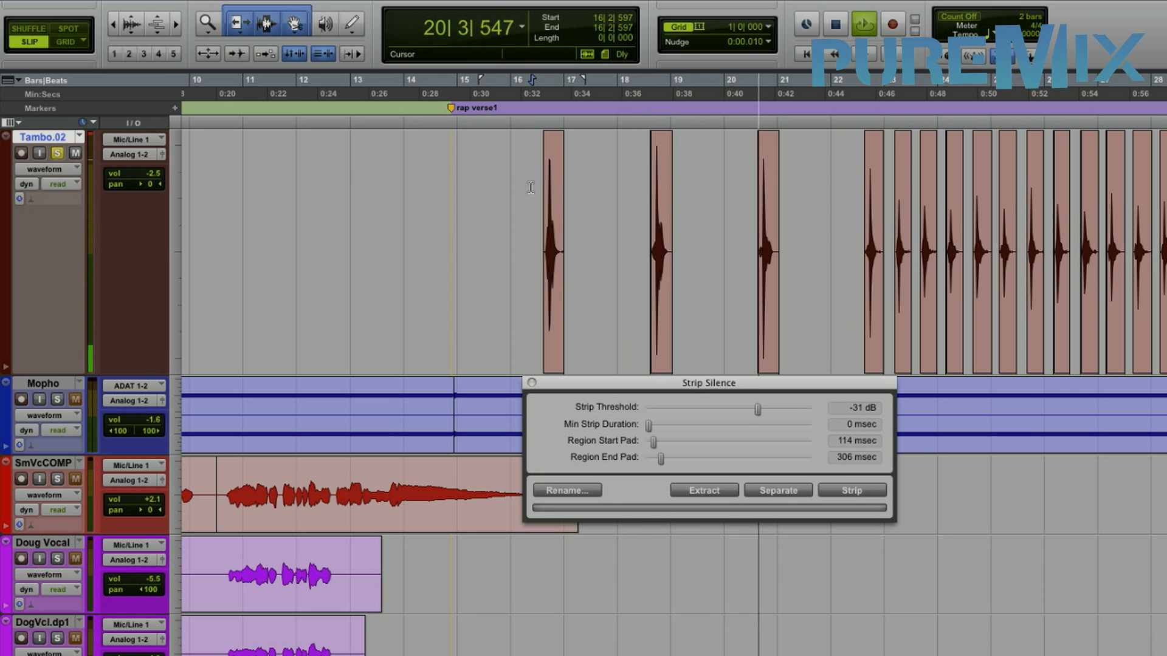
{"action": "key", "text": "space"}
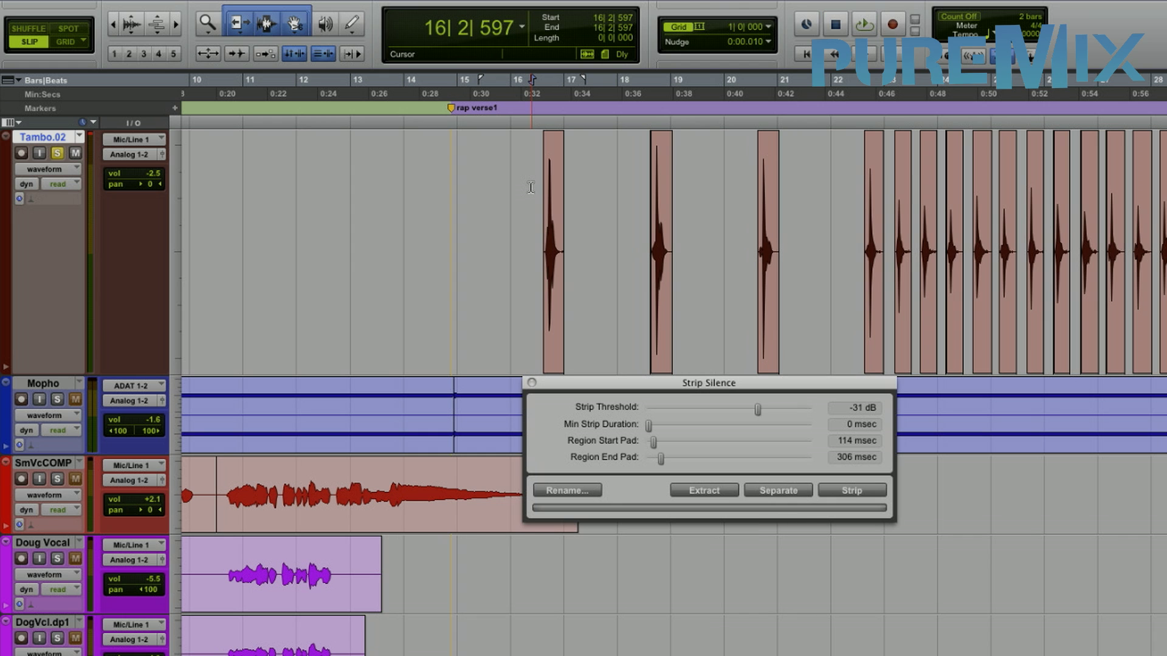